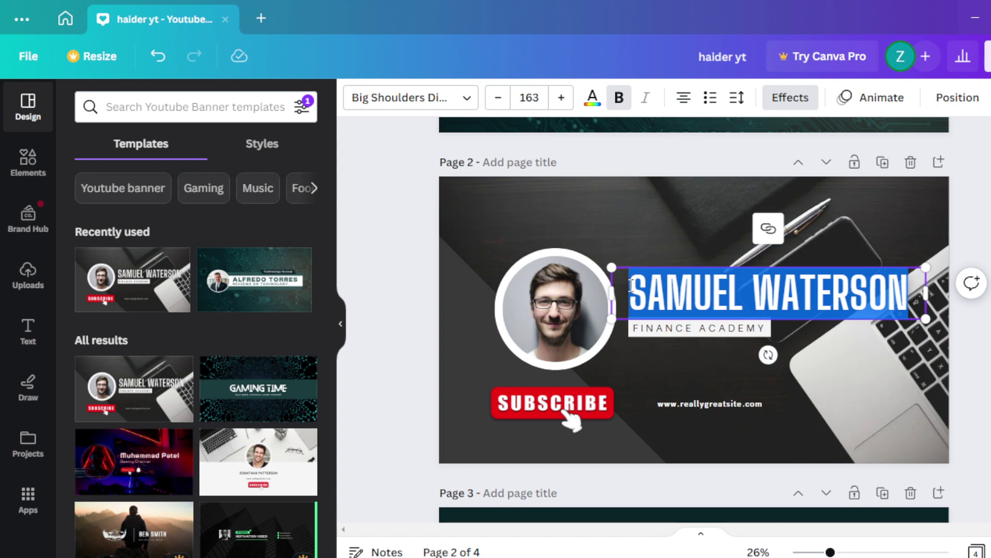
Step: Replace the large title on page 2's banner with "YASIN STUDIO" in bold
key(BackSpace)
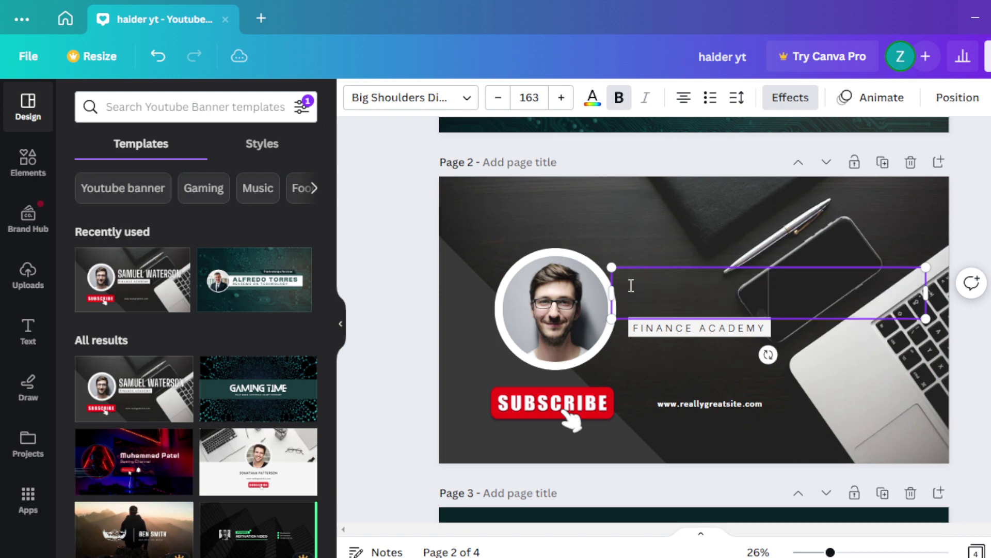
text(ZES)
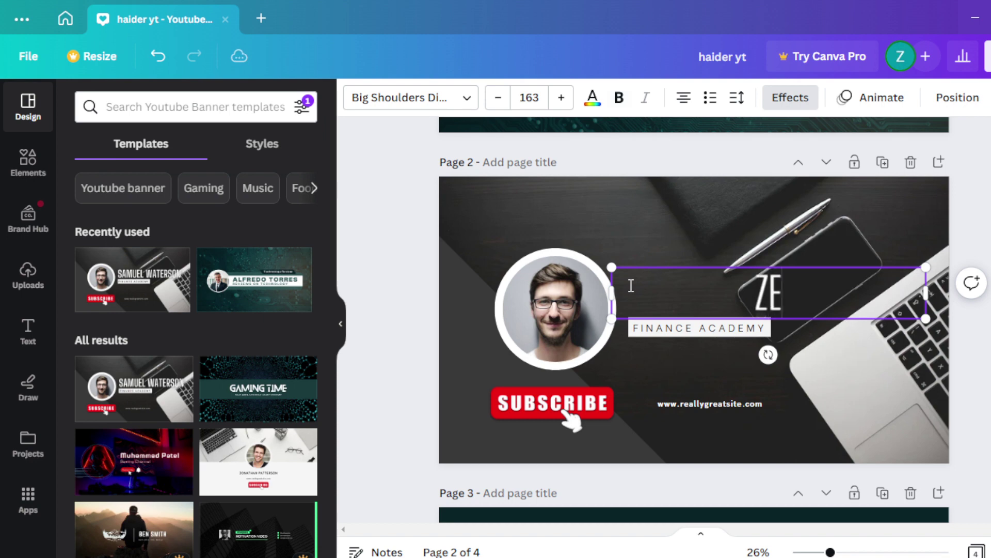
key(BackSpace)
key(BackSpace)
key(BackSpace)
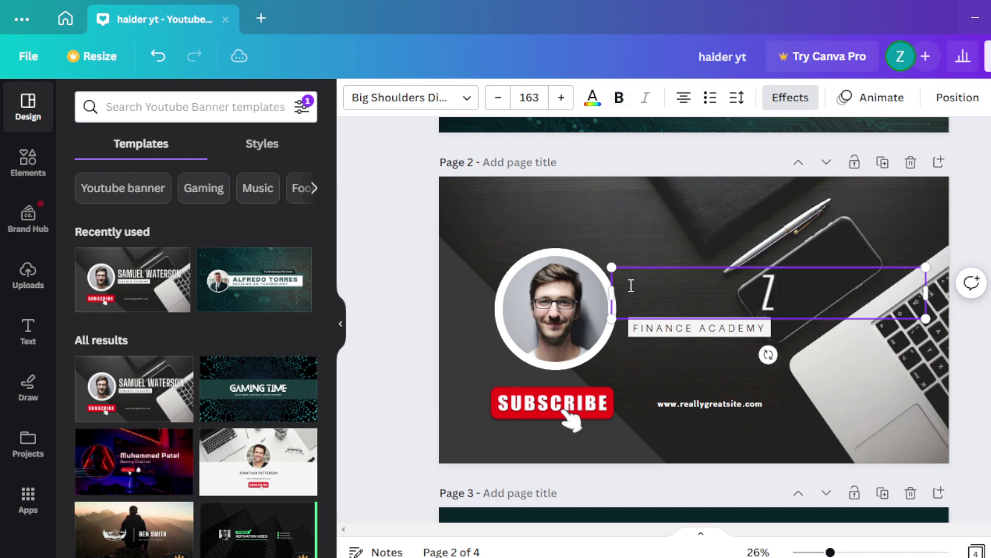
key(ctrl+b)
text(YASI)
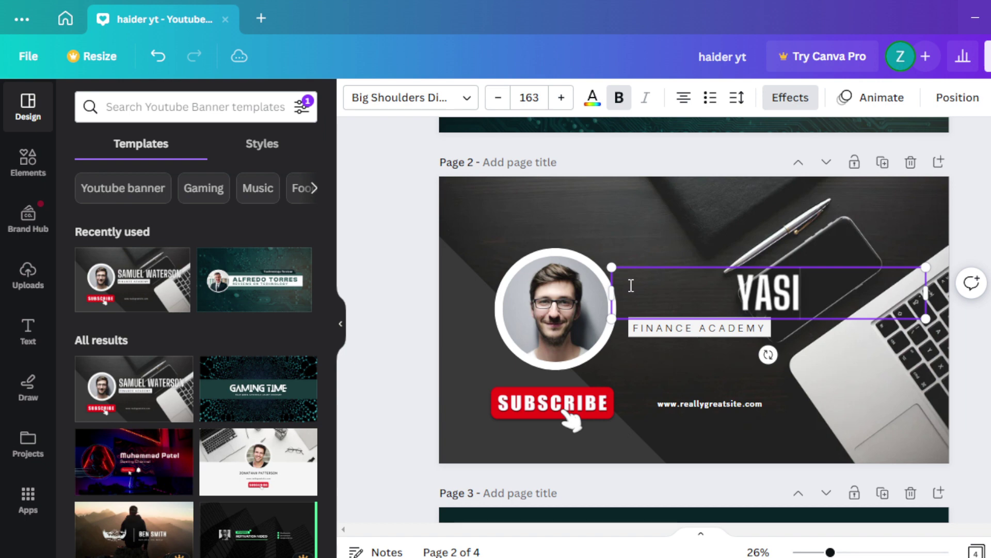
text(N STUDIO)
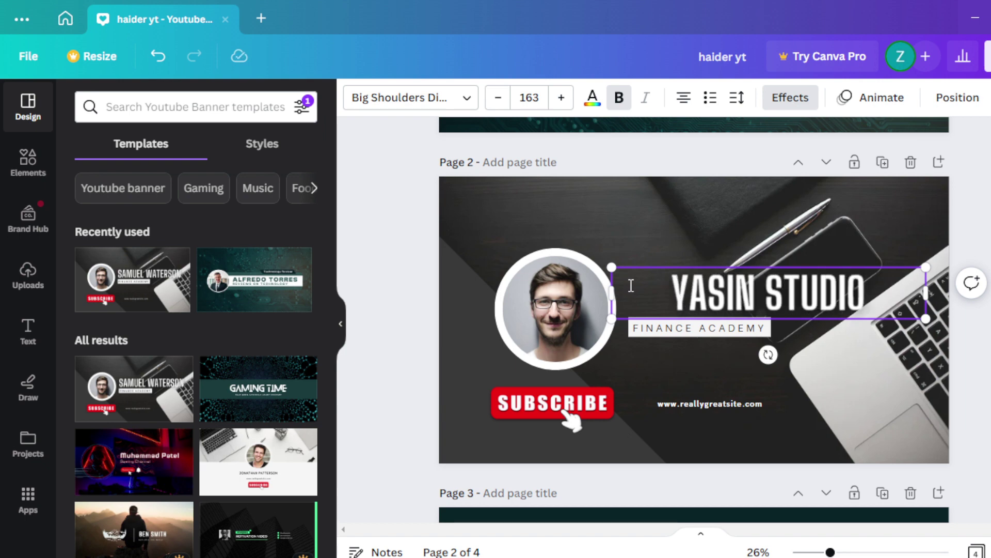
Step: Replace the "FINANCE ACADEMY" subtitle under the banner title with "MARKETING STORE"
click(718, 338)
double_click(715, 332)
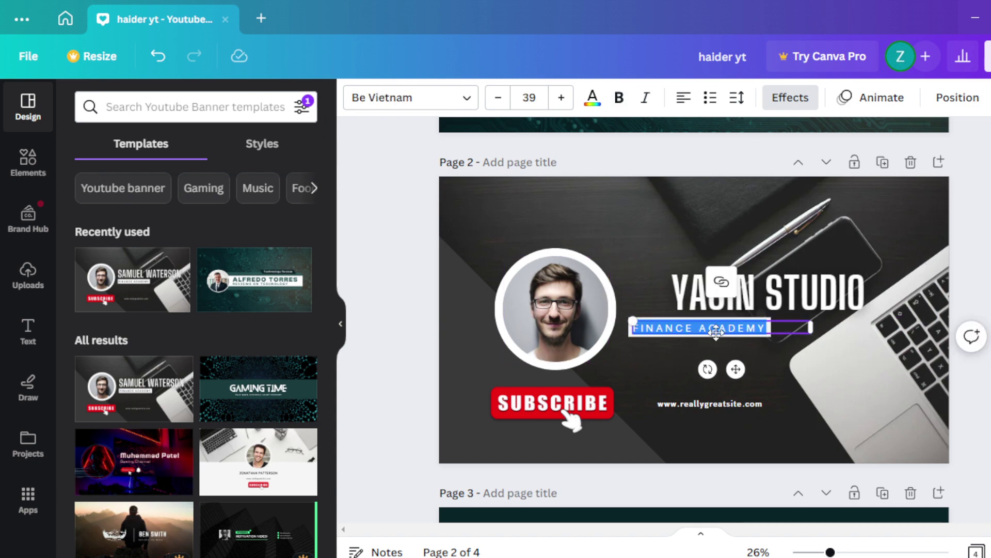
key(BackSpace)
text(MAR)
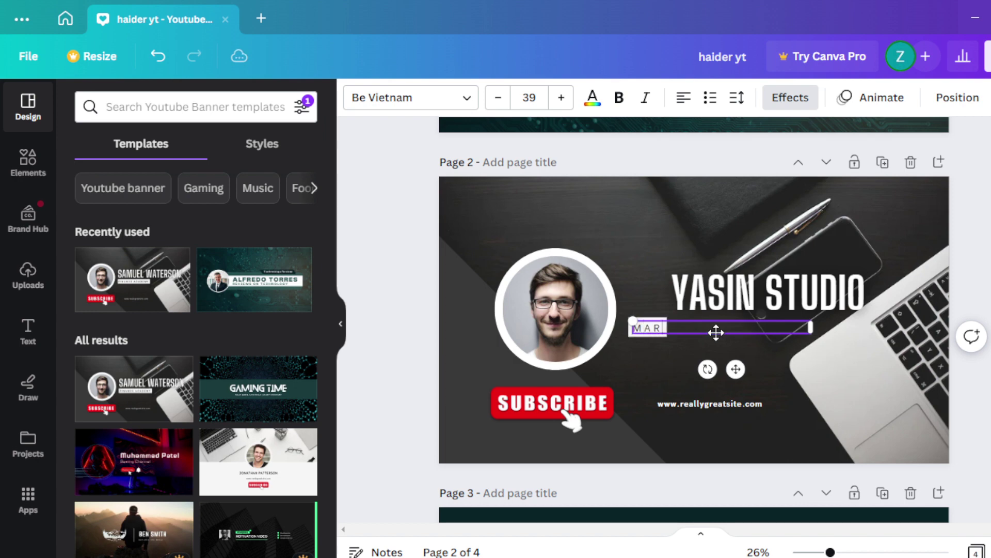
text(KETING)
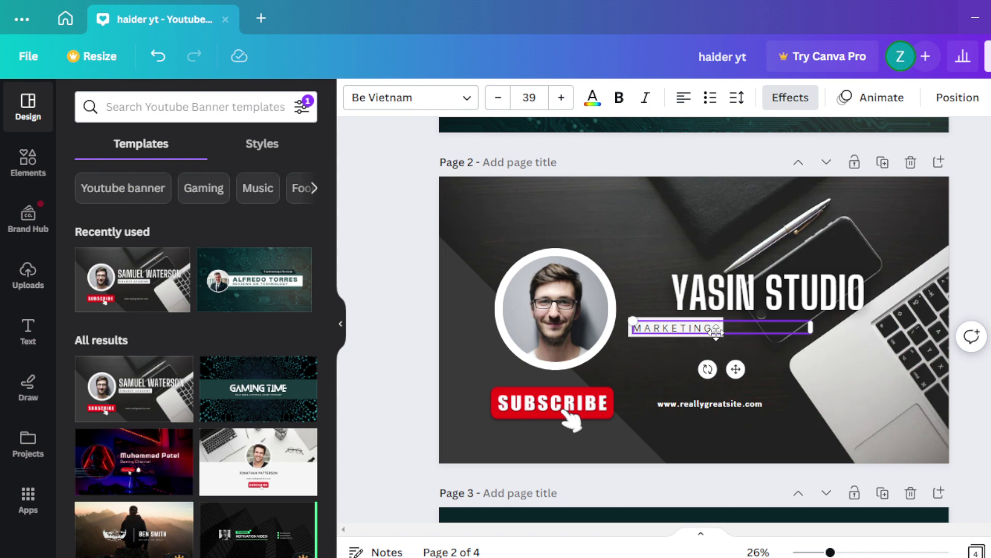
text( STORE)
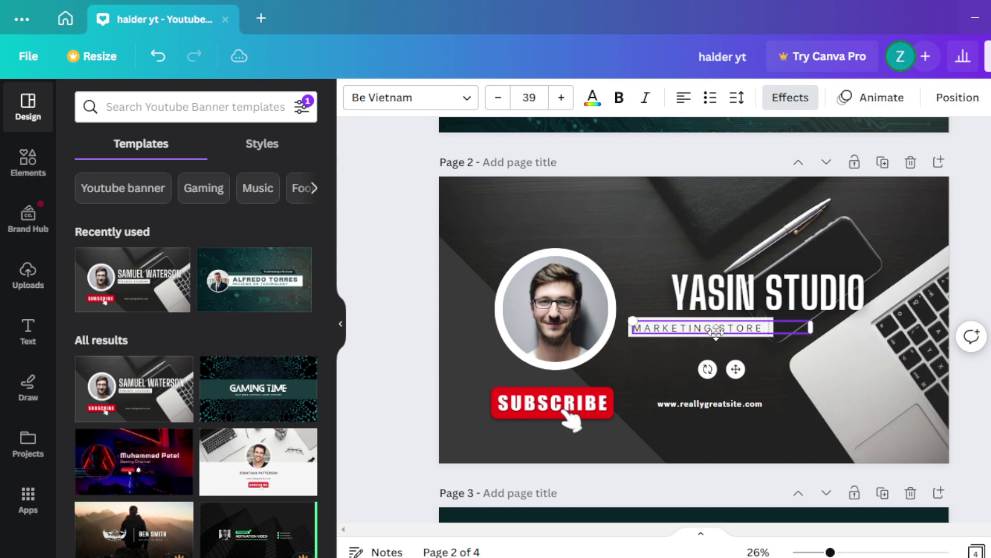
click(714, 340)
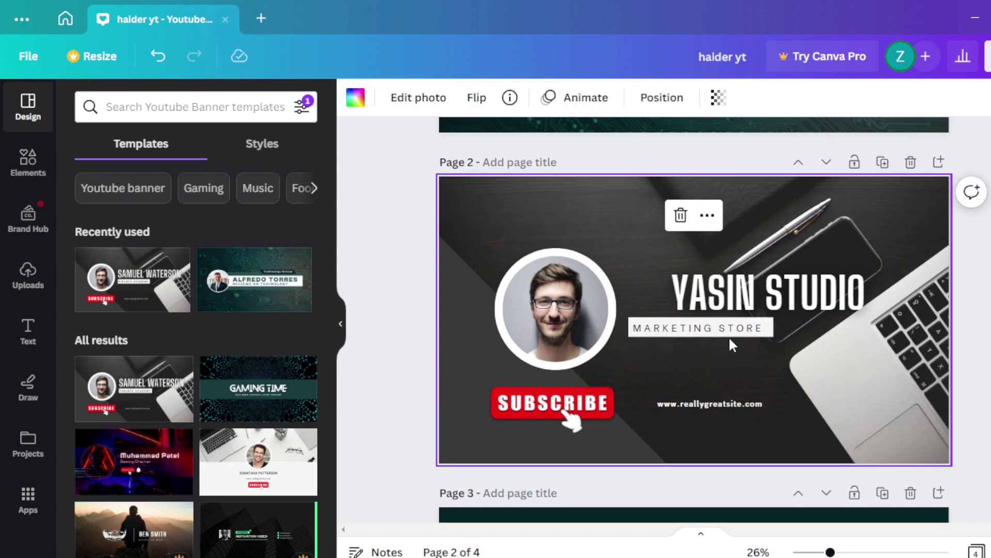
double_click(700, 402)
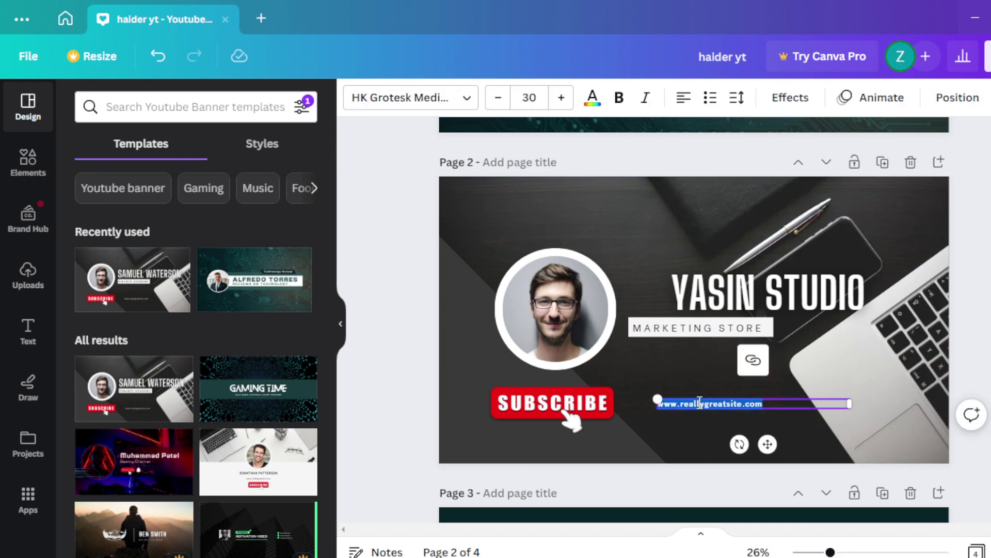
text(www)
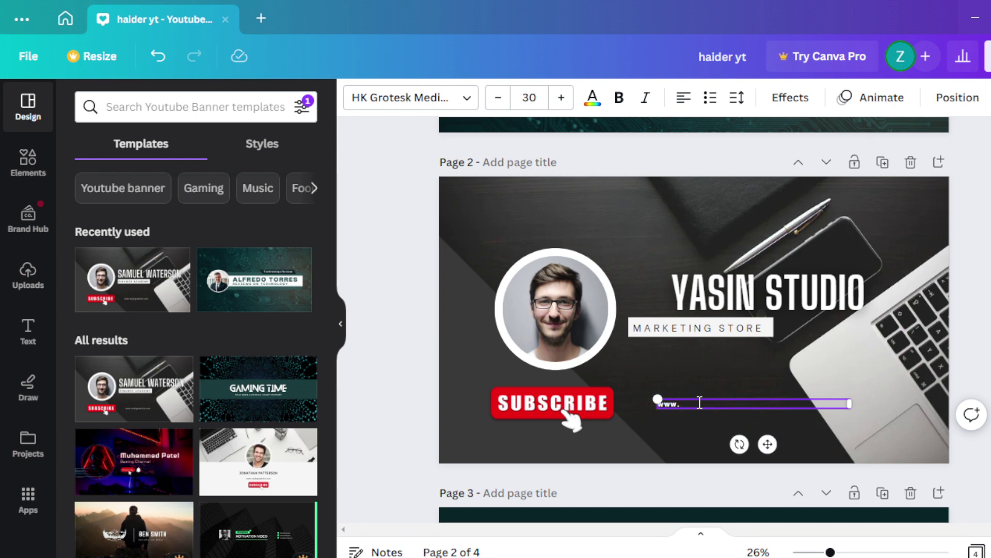
text(.h)
text(ttp)
text(://)
text(ysain)
text(@)
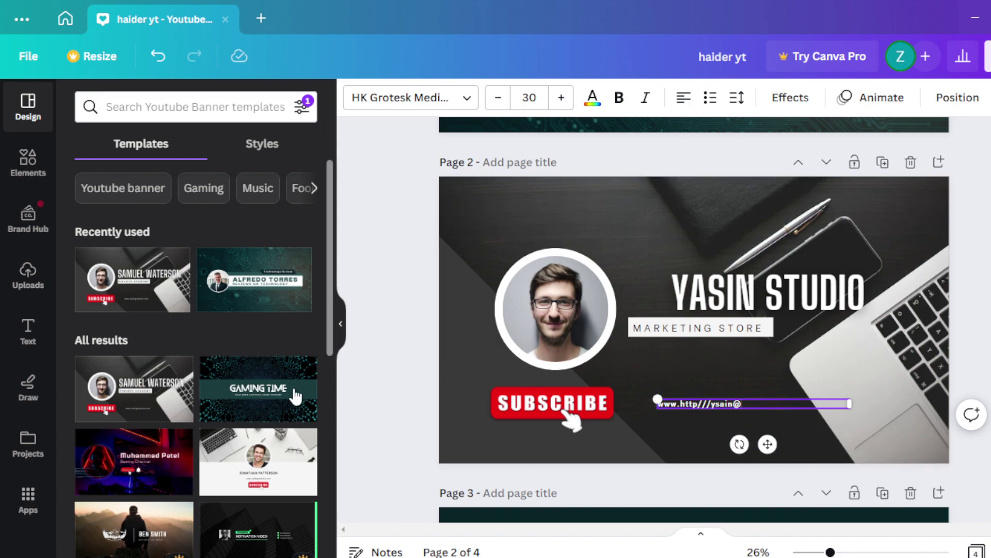
key(alt+Tab)
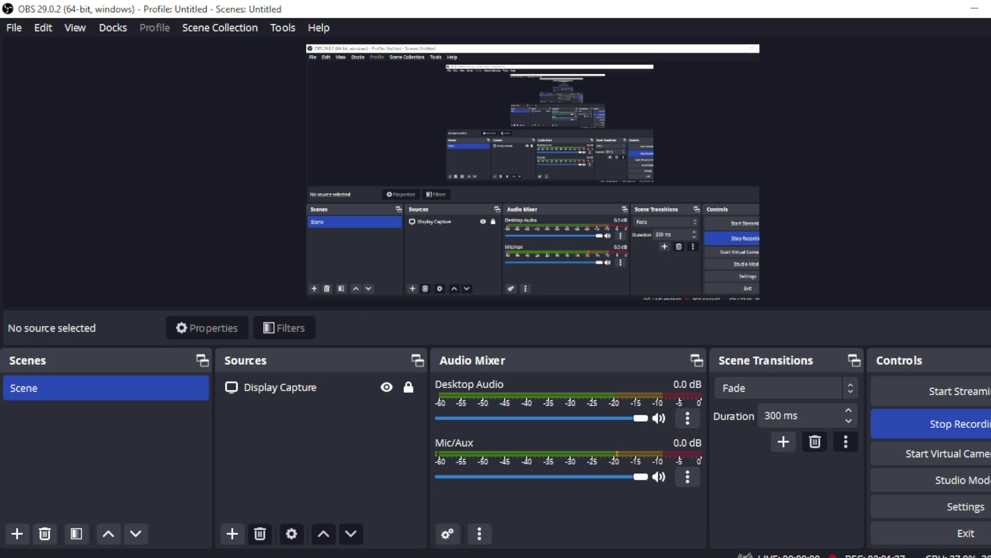
click(975, 8)
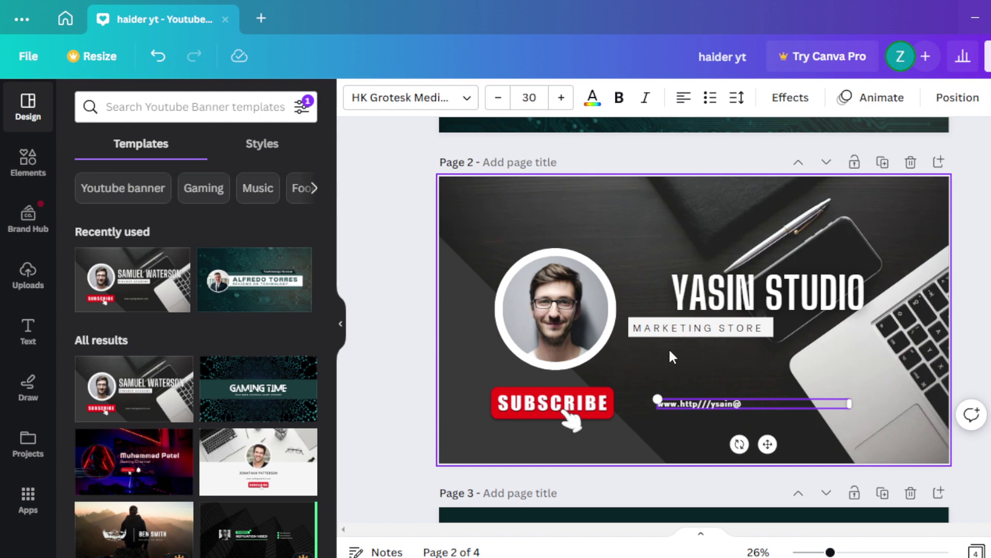
click(540, 292)
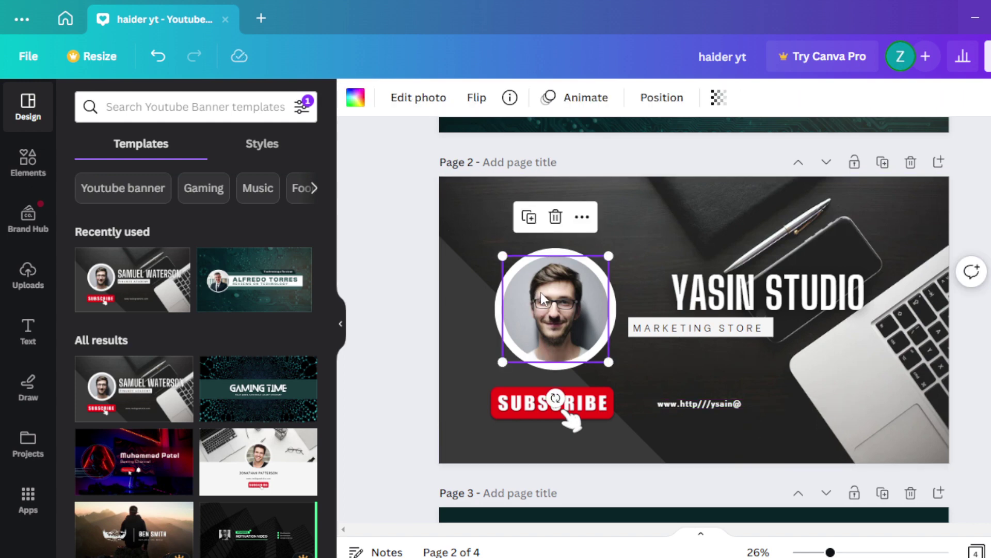
right_click(542, 323)
mouse_move(543, 330)
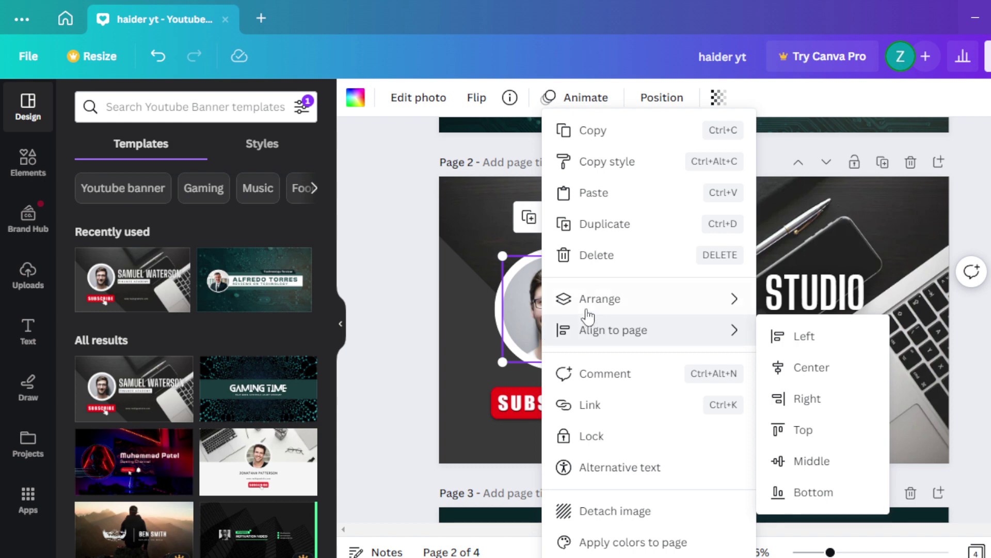
mouse_move(589, 305)
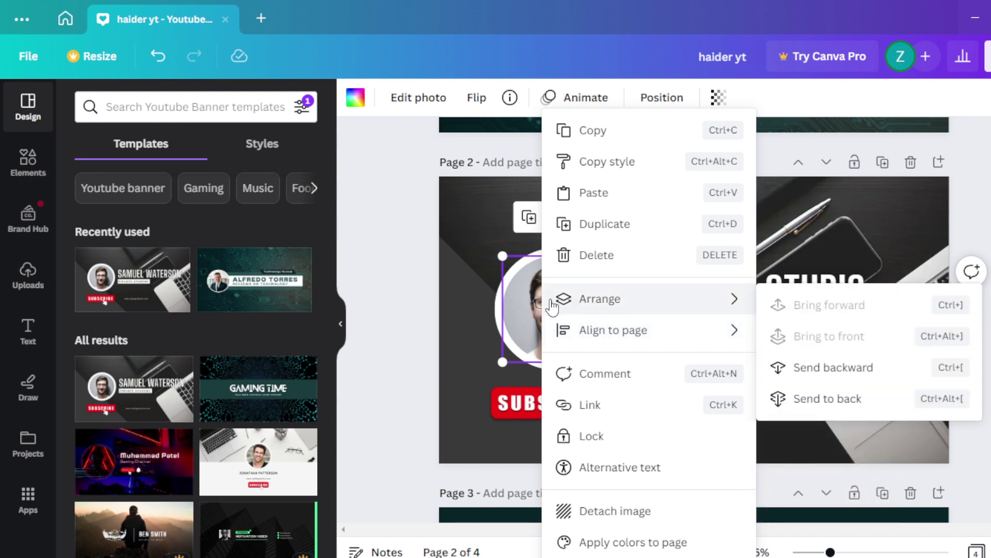
click(454, 271)
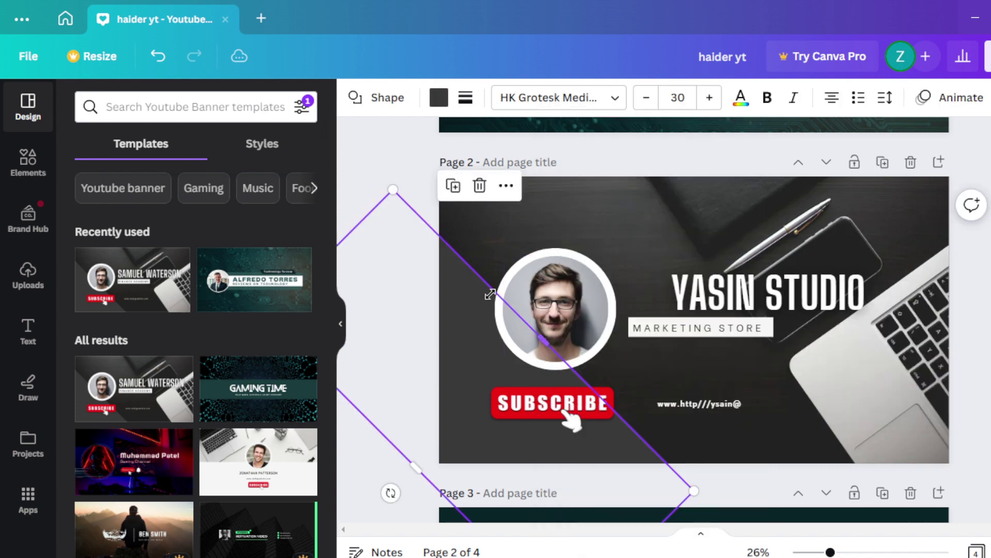
Step: Delete the portrait photo that sits on the white circle of the page 2 banner
mouse_move(569, 299)
mouse_down()
mouse_move(529, 249)
mouse_move(564, 288)
mouse_up()
right_click(564, 288)
mouse_move(566, 299)
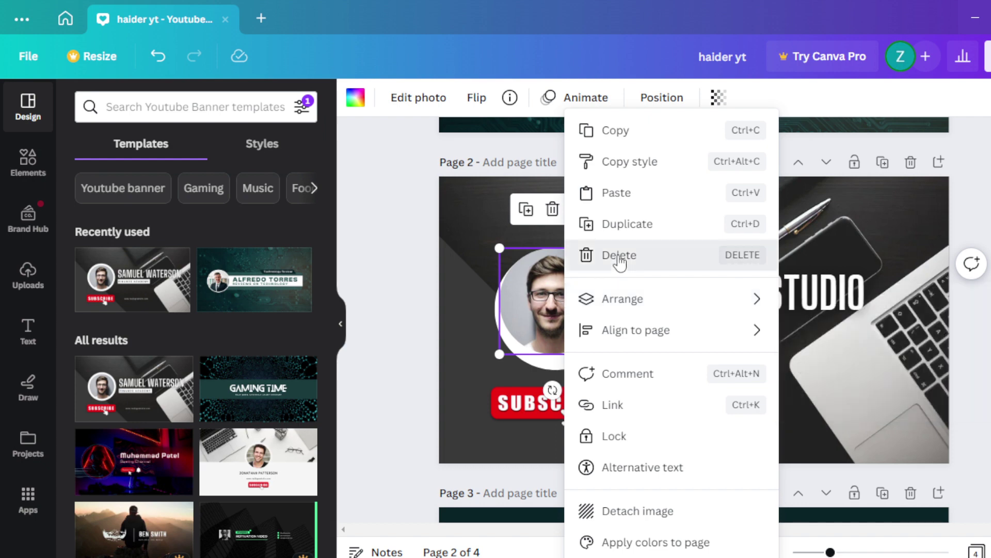
click(619, 255)
Step: Enter the channel owner's first name in lowercase as text inside the white circle
click(564, 315)
click(563, 310)
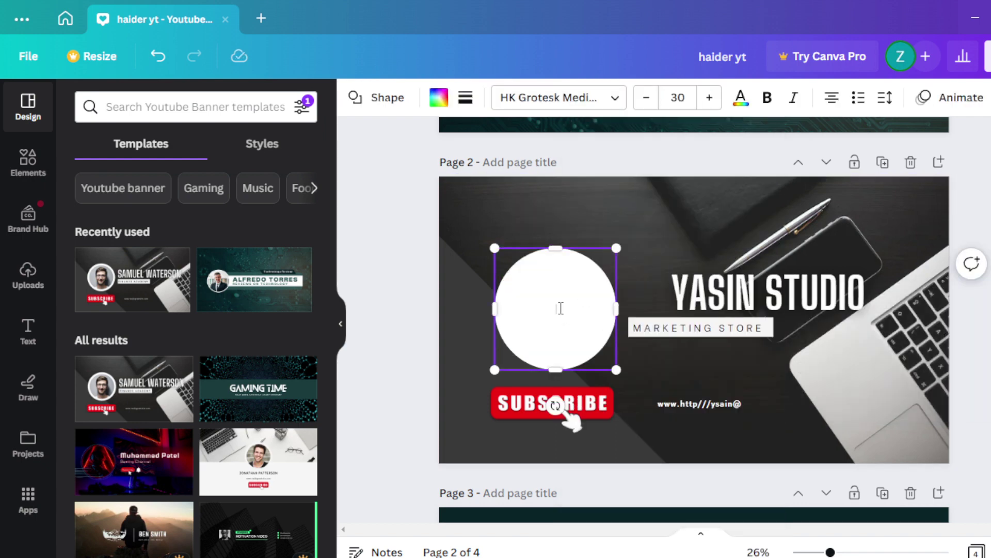
text(y)
text(s)
key(BackSpace)
key(BackSpace)
text(y)
text(si)
click(552, 309)
text(a)
Step: Enlarge the white circle downward to the SUBSCRIBE graphic and outward to the left, and apply the suggested capitalised double-s spelling to its name text
drag(553, 370, 552, 386)
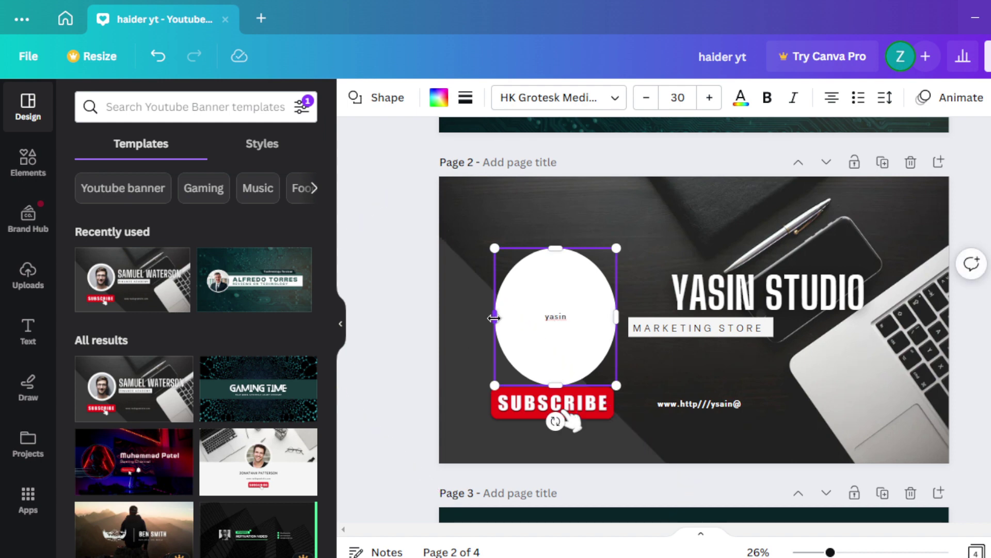
drag(494, 317, 476, 317)
right_click(543, 317)
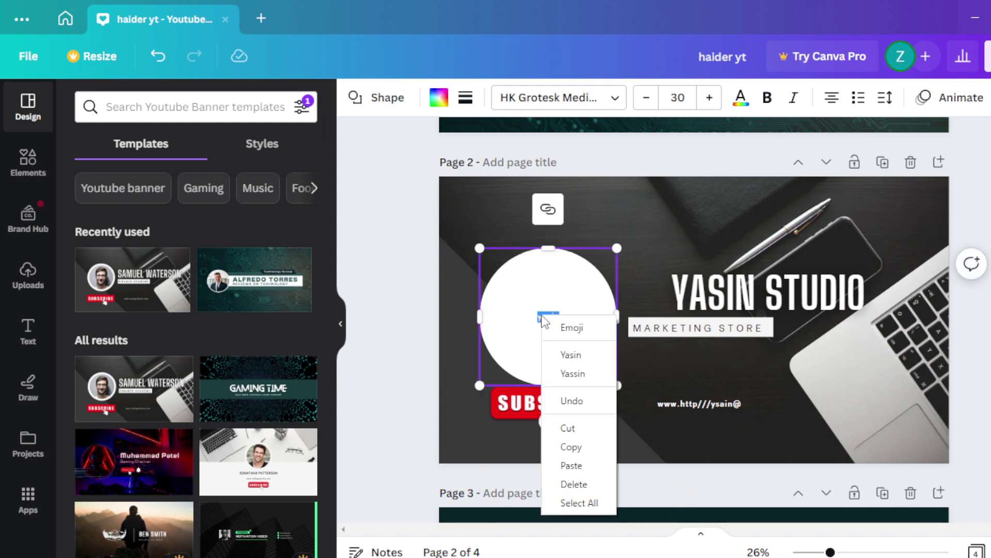
click(581, 375)
Step: Insert a tears-of-joy face, a heart and a sparkling heart emoji after the name in the white circle
right_click(554, 316)
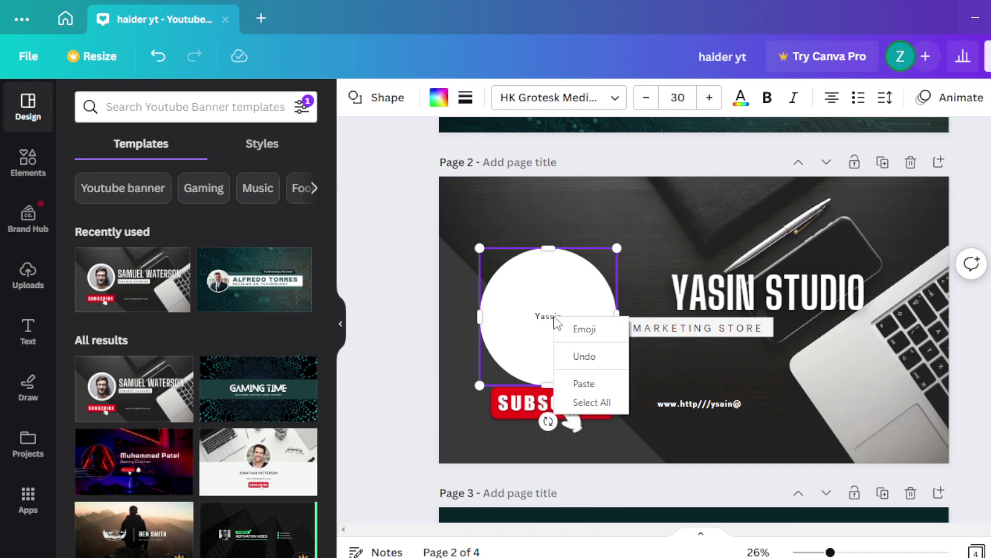
double_click(542, 313)
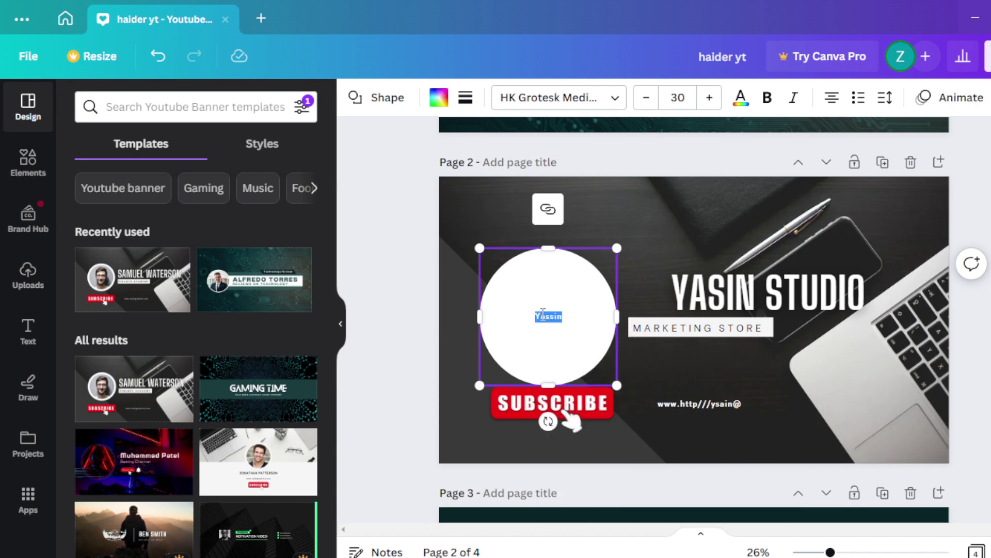
right_click(542, 314)
click(507, 321)
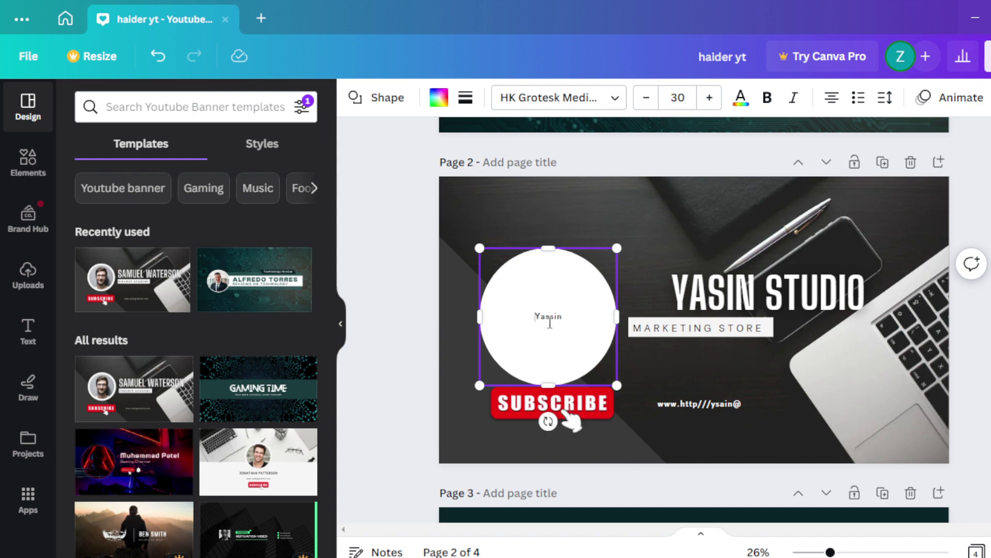
right_click(562, 320)
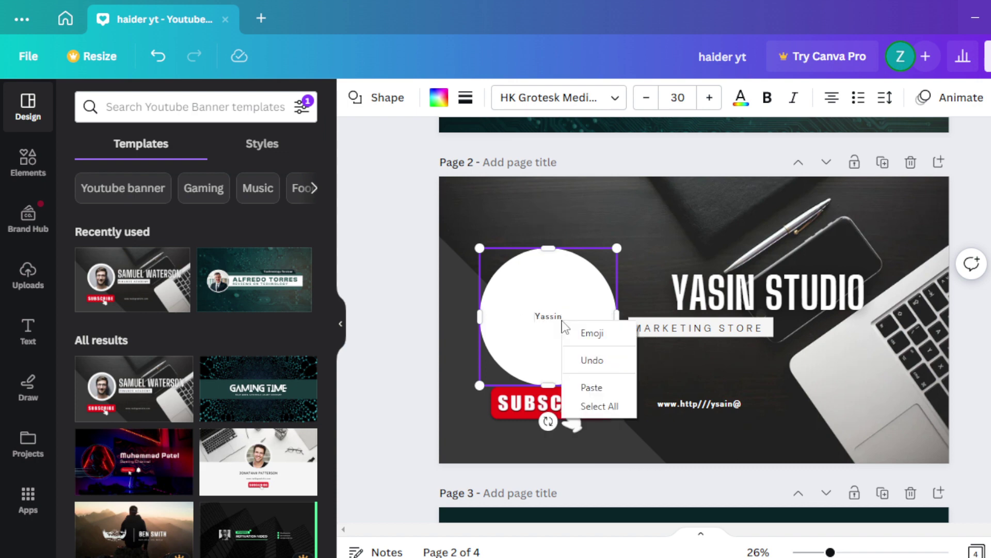
click(604, 335)
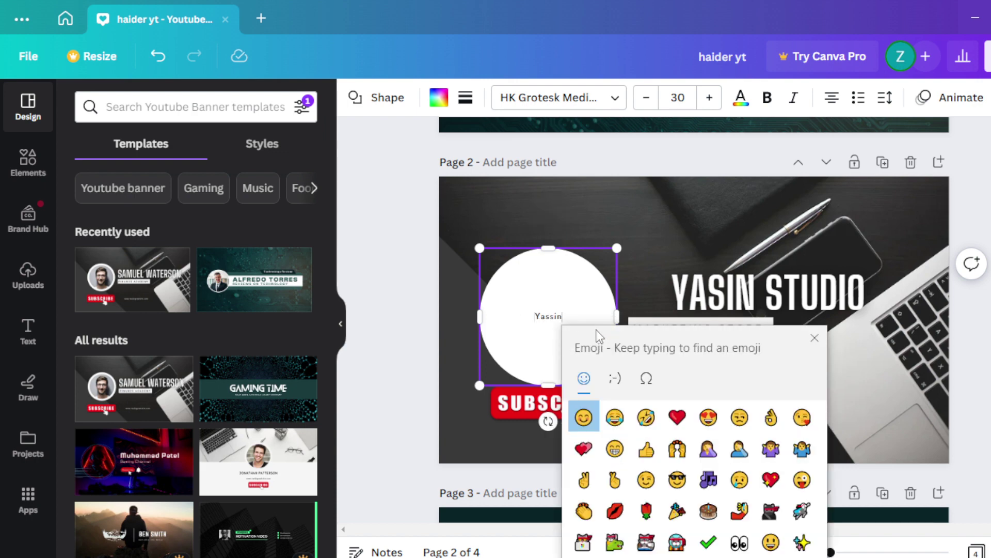
click(615, 417)
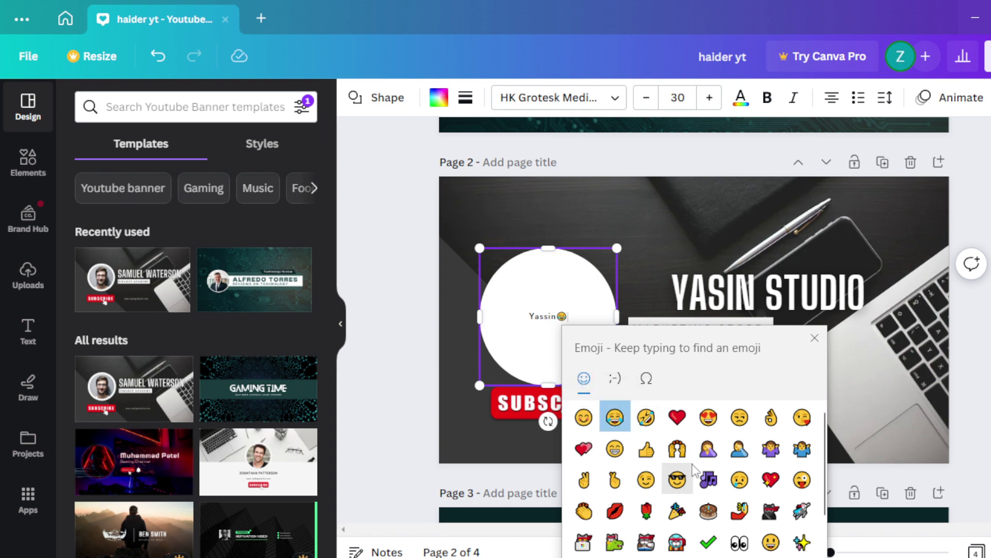
click(679, 420)
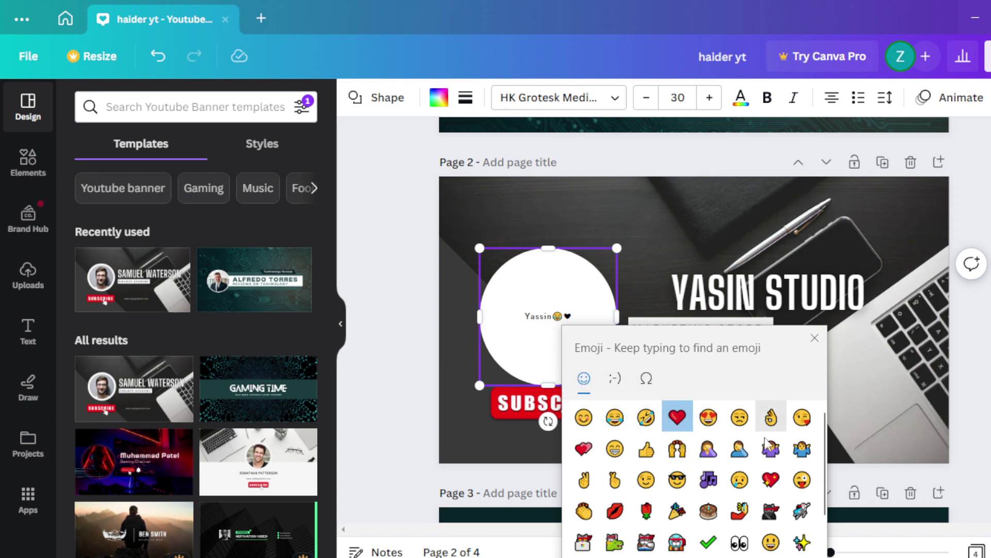
click(773, 484)
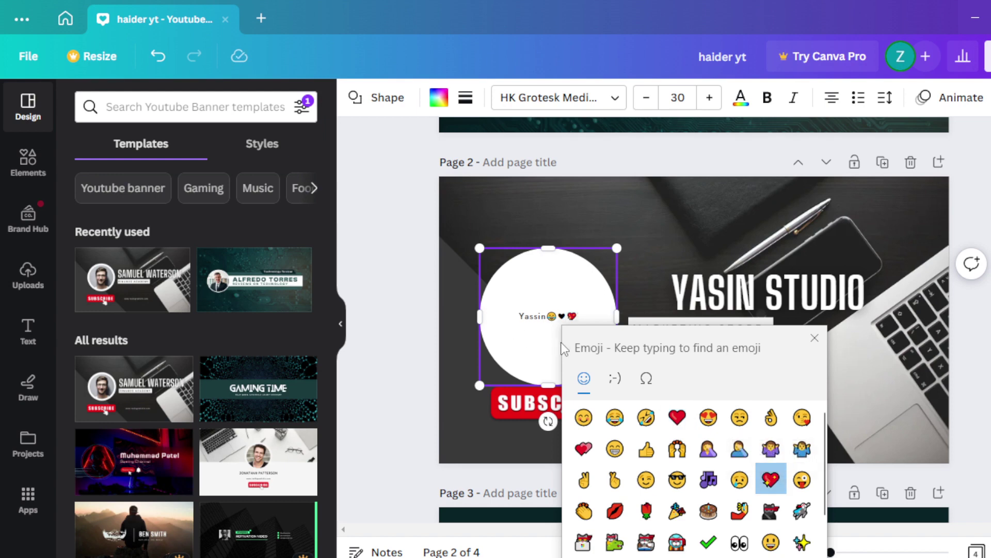
click(562, 347)
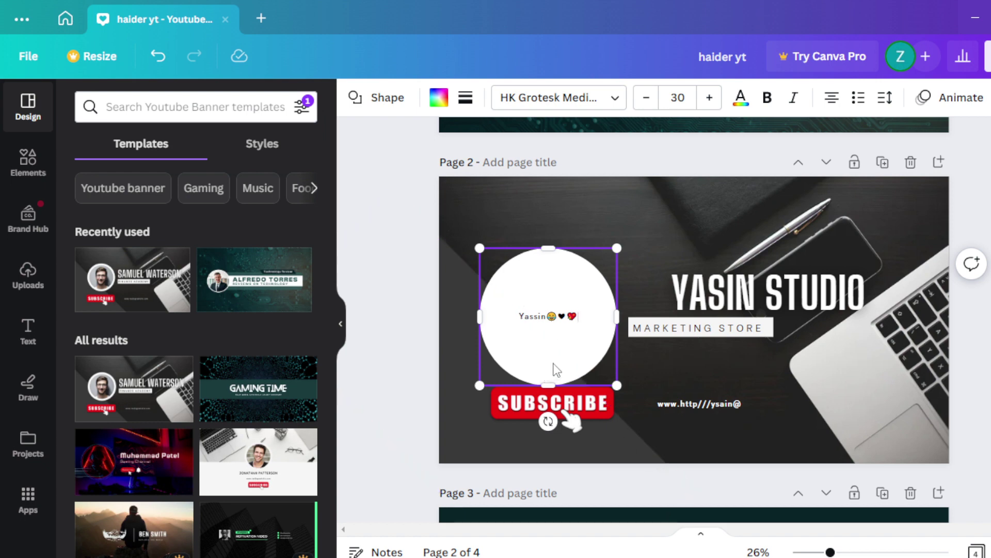
Step: Append "indutries" to the website text at the bottom of the page 2 banner
click(765, 404)
click(765, 402)
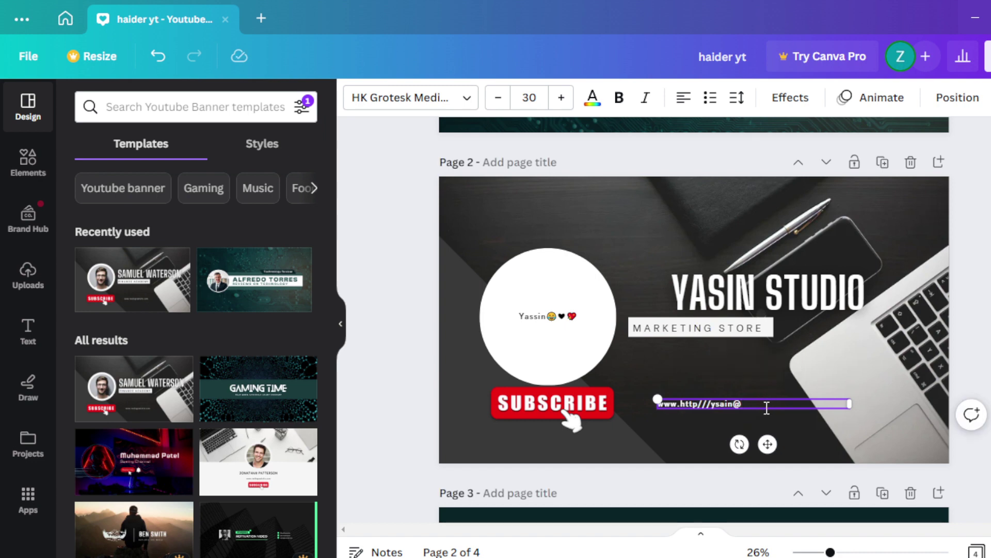
text(indutries)
click(754, 422)
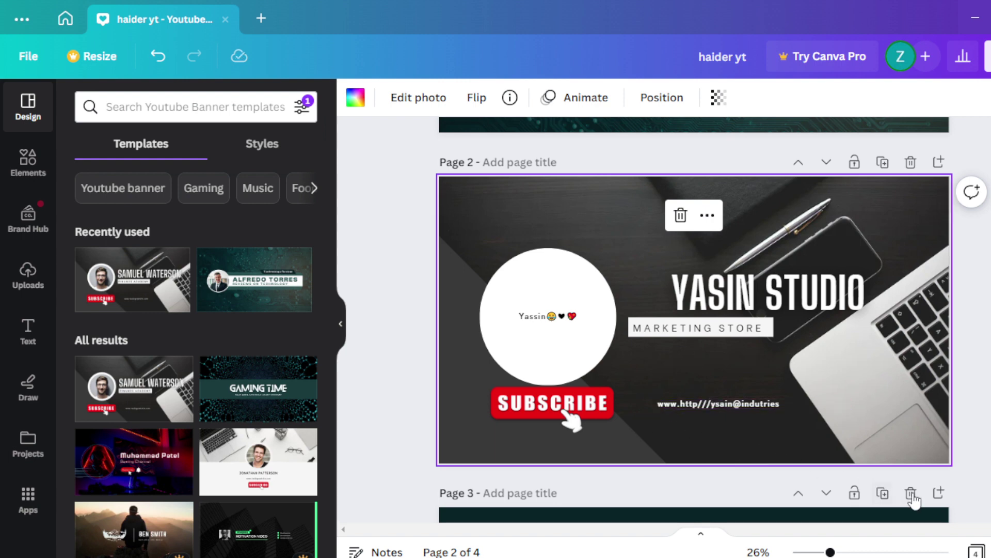
Step: Add a new page directly after page 3 of the design
click(937, 492)
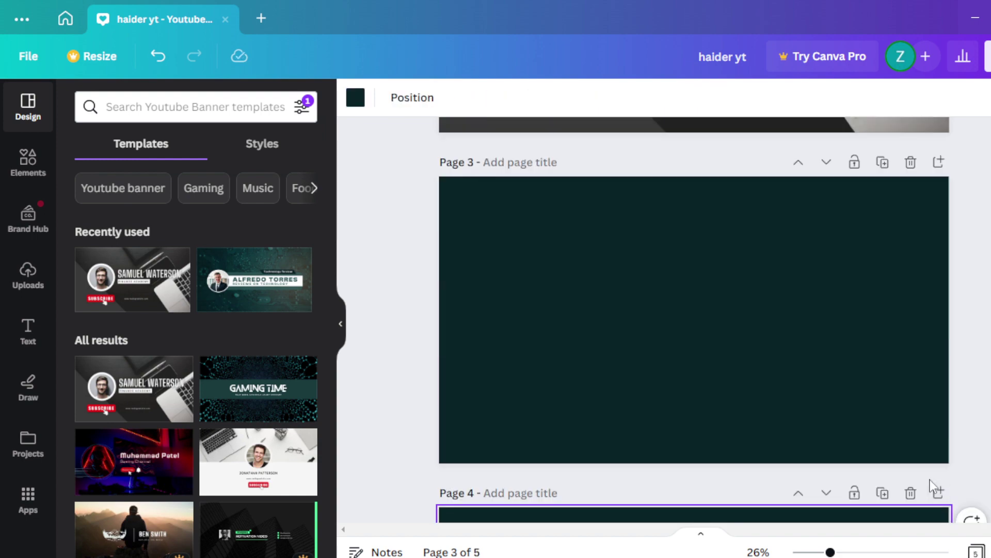
Step: Move the blank page 3 up one place ahead of the YASIN STUDIO banner, and move it back down
scroll(929, 481, up, 5)
click(811, 425)
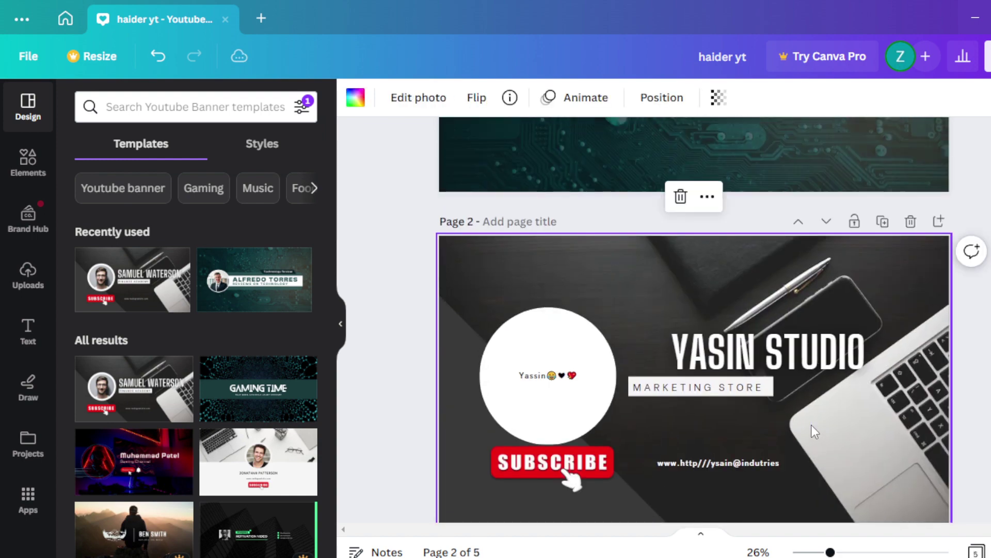
scroll(810, 424, down, 2)
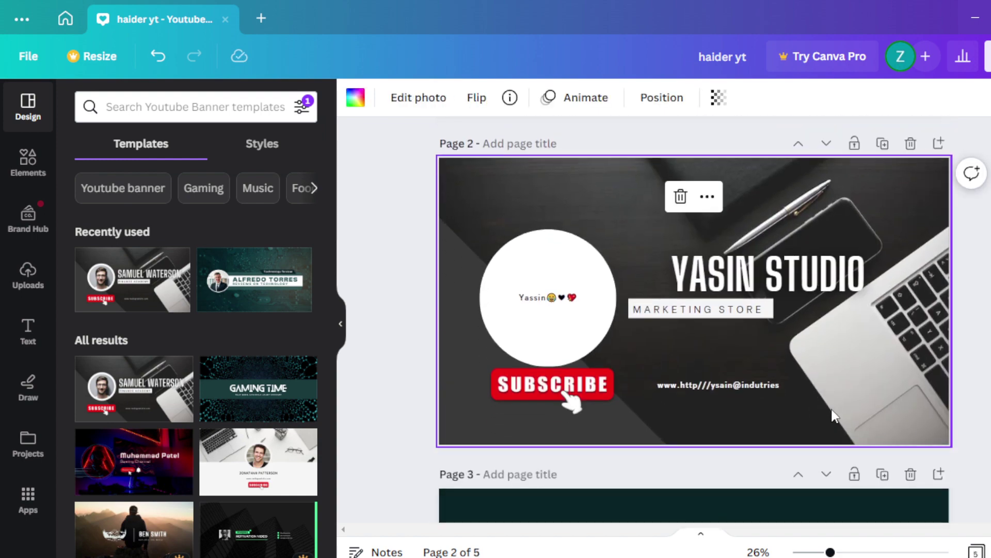
click(798, 474)
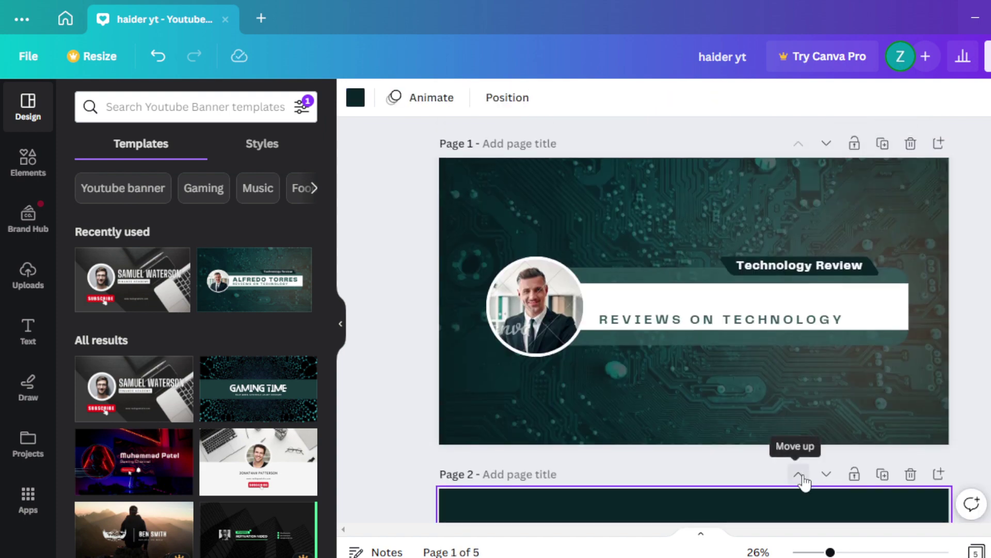
click(826, 474)
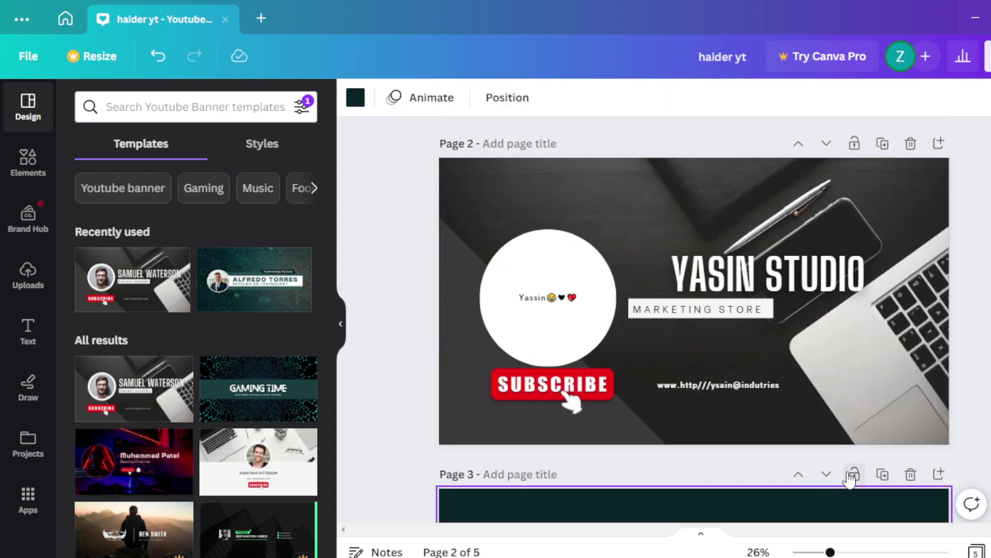
Step: Lock and unlock the blank page 3
click(852, 475)
click(853, 476)
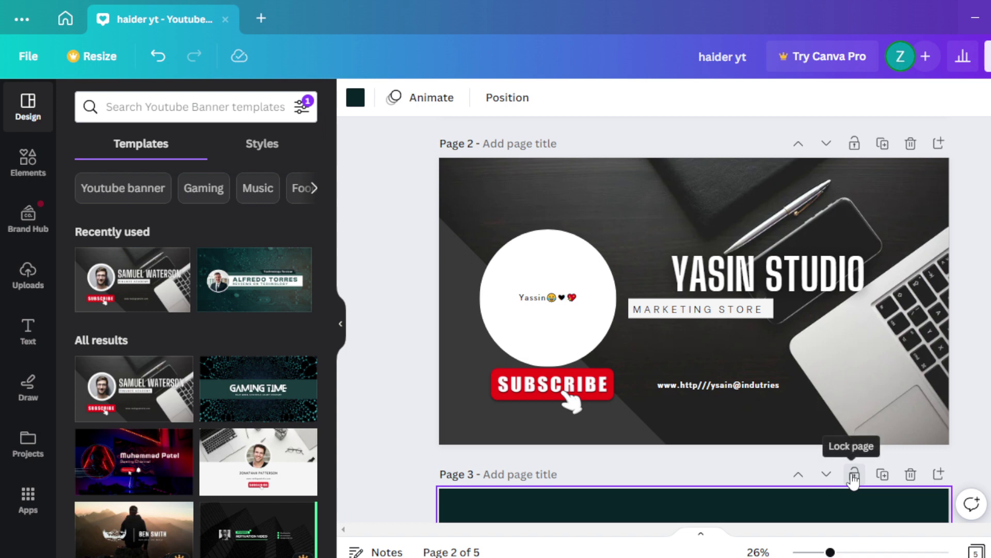
click(854, 475)
click(854, 475)
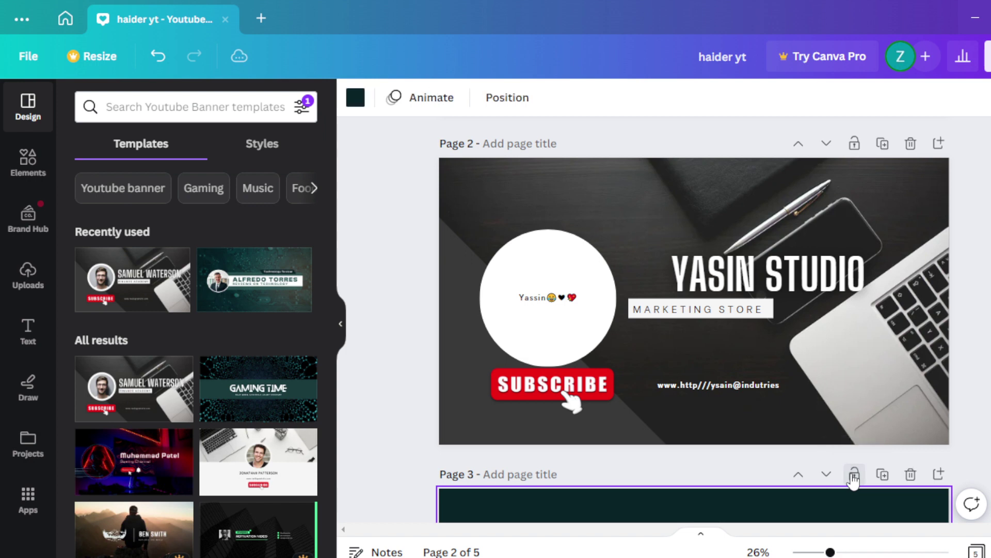
Step: Apply the Sleek page animation from the combinations to the selected blank page 3
click(394, 100)
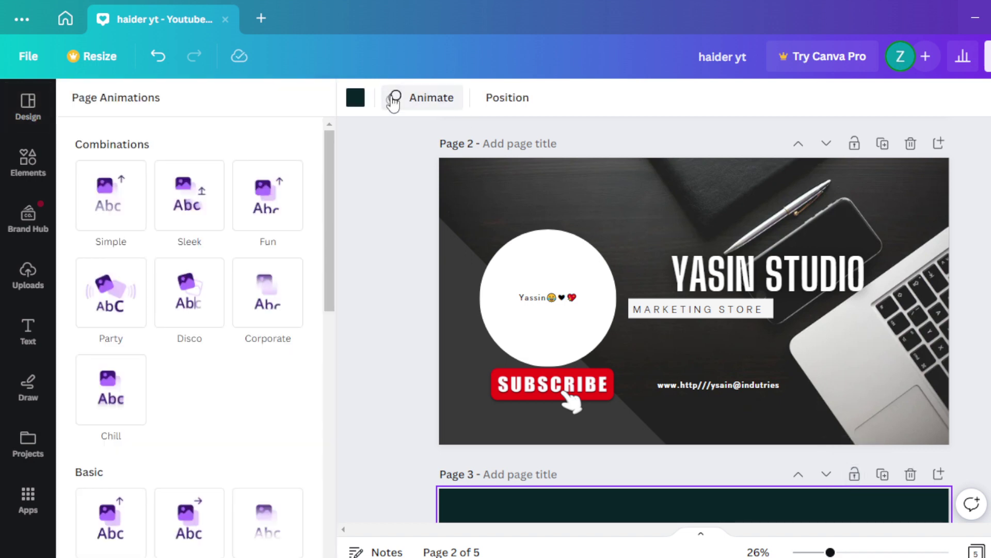
click(207, 217)
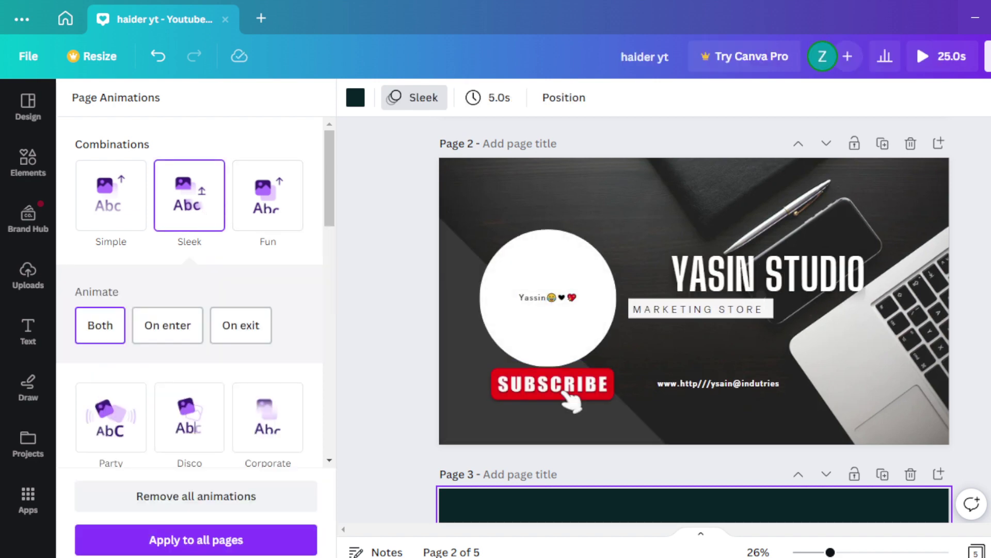
key(alt+Tab)
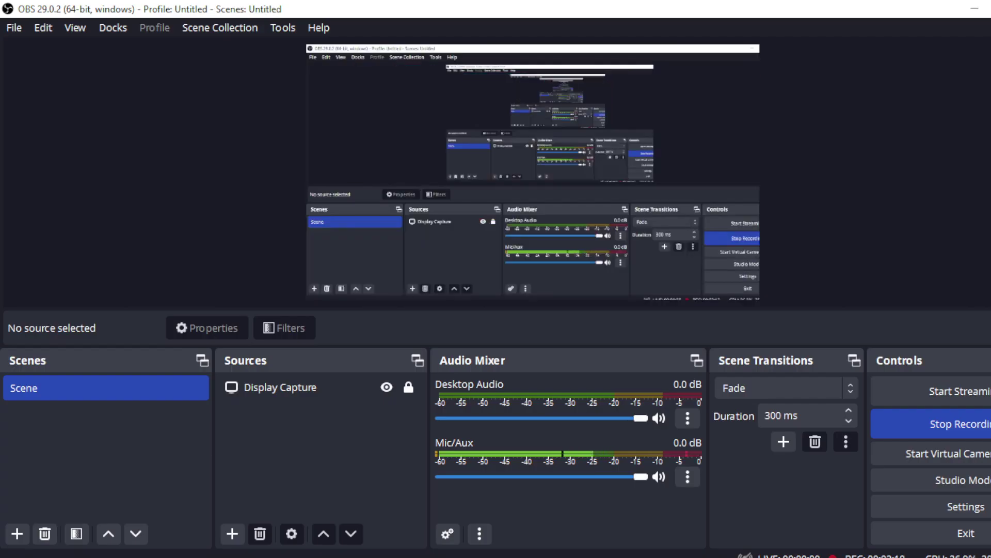